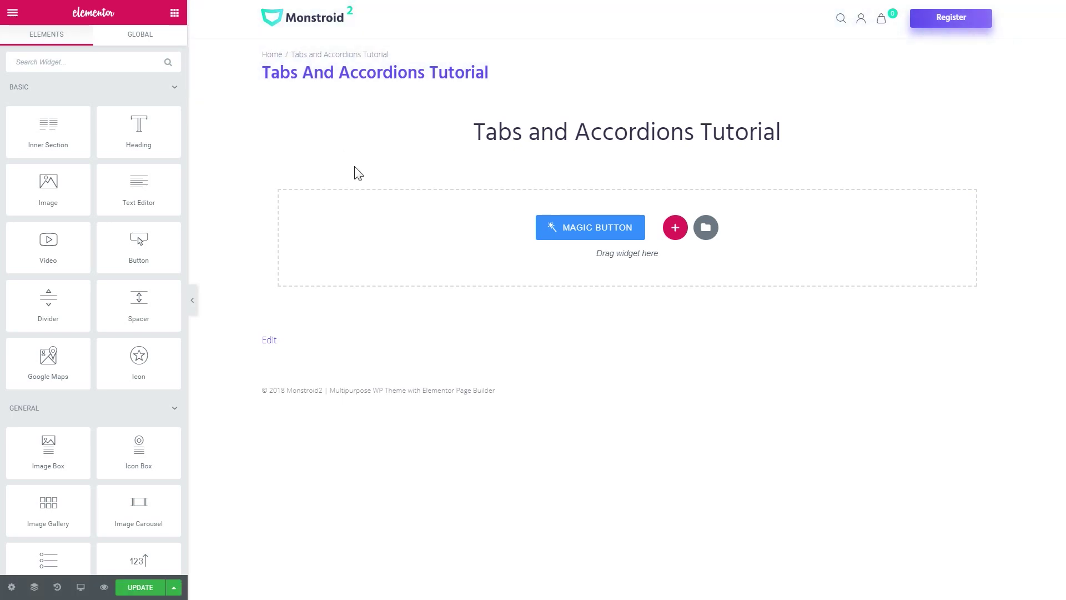
# Search 'image' and drag the Image Accordion widget into the empty section below the heading.
pyautogui.click(107, 66)
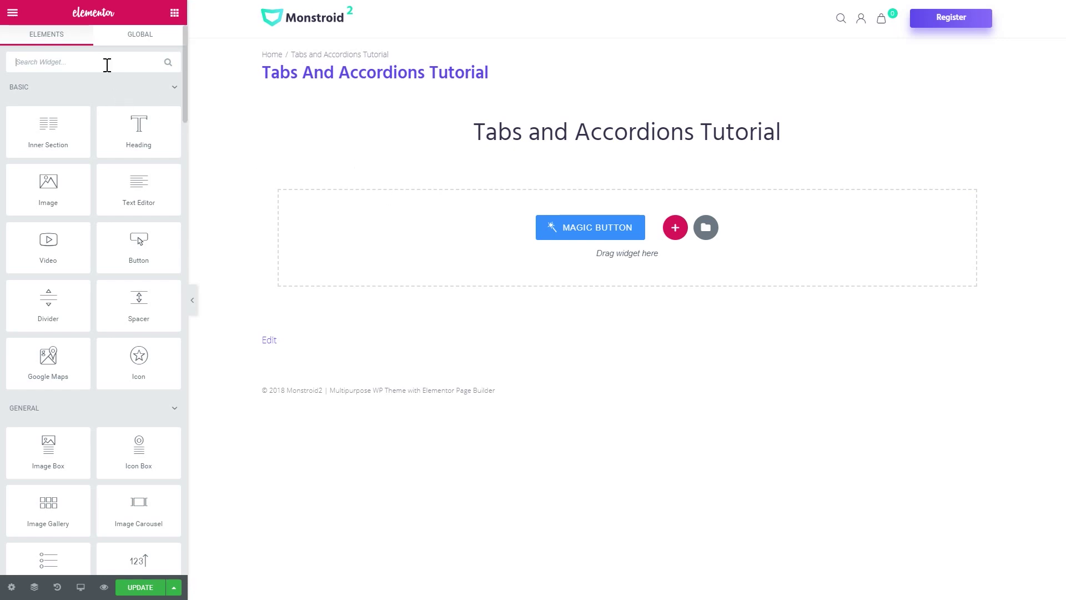
pyautogui.write('image')
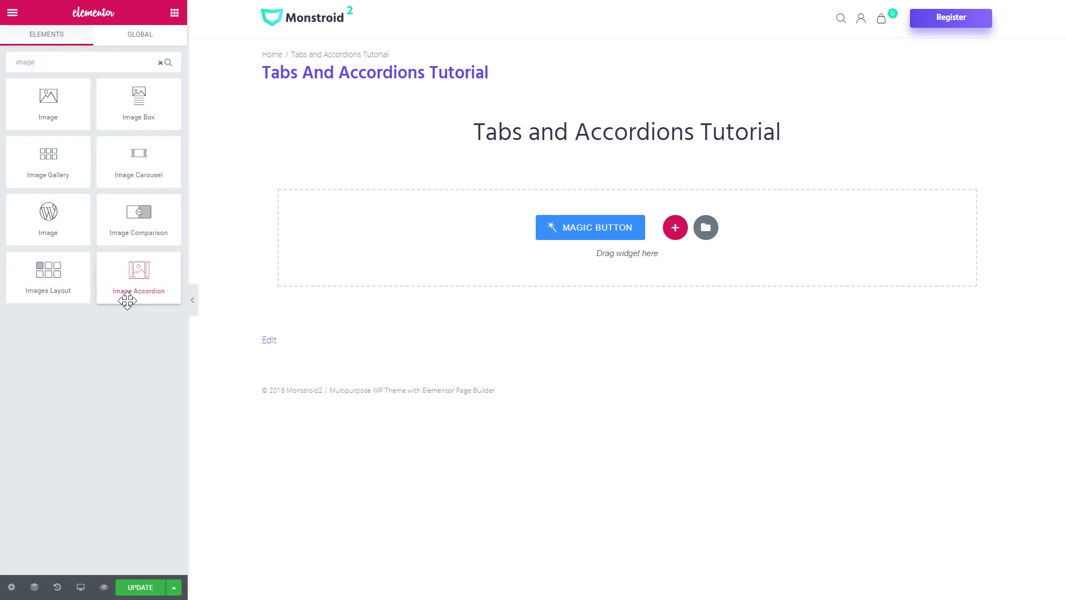
pyautogui.moveTo(140, 300); pyautogui.dragTo(390, 238)
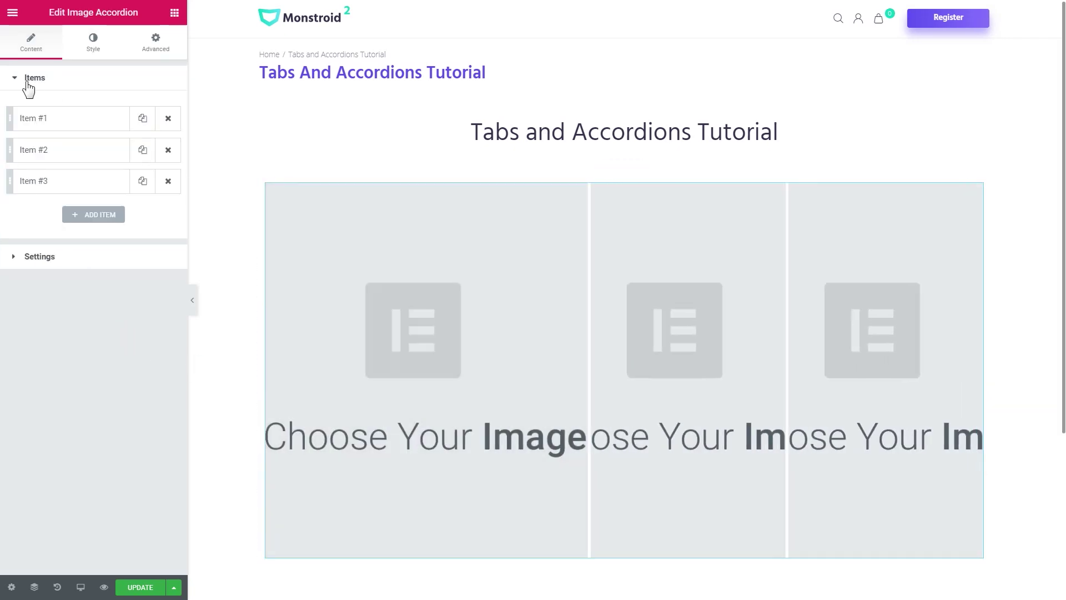
# Give the first accordion item a photo from the media library.
pyautogui.click(56, 123)
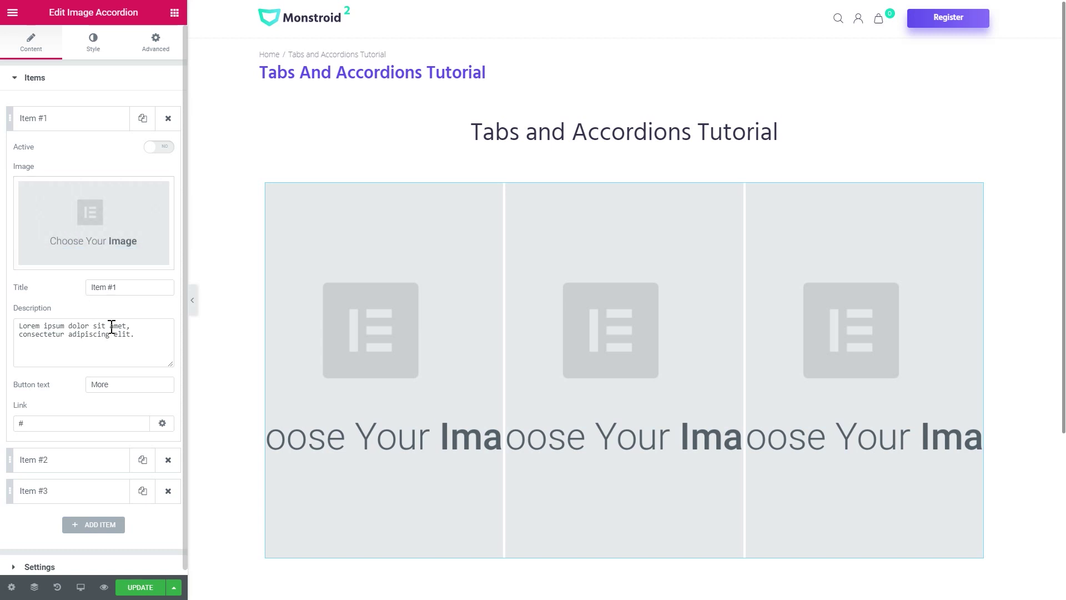
pyautogui.click(77, 221)
pyautogui.scroll(-5, 309, 305)
pyautogui.scroll(-5, 309, 305)
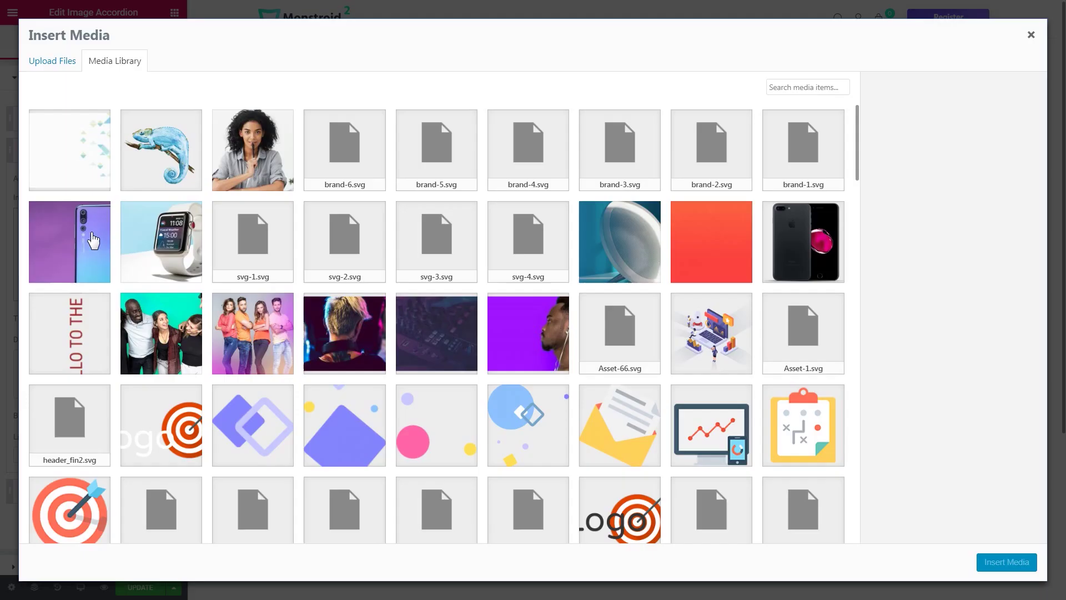
pyautogui.scroll(-10, 333, 333)
pyautogui.click(430, 322)
pyautogui.click(1006, 562)
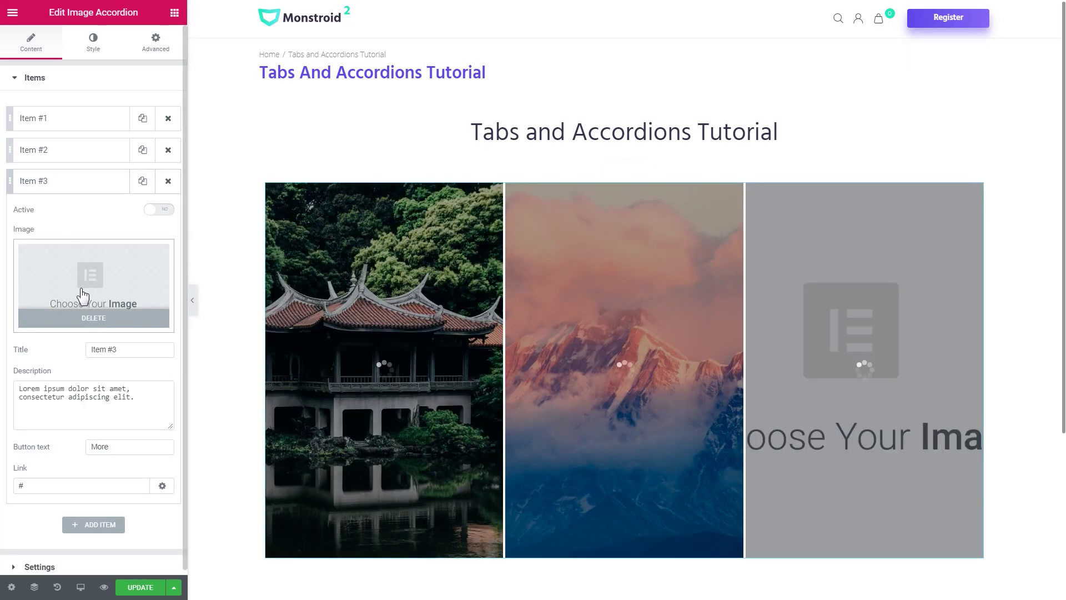
# Give the third accordion item the snowy mountain photo.
pyautogui.click(82, 294)
pyautogui.scroll(-5, 511, 309)
pyautogui.click(611, 294)
pyautogui.click(1005, 562)
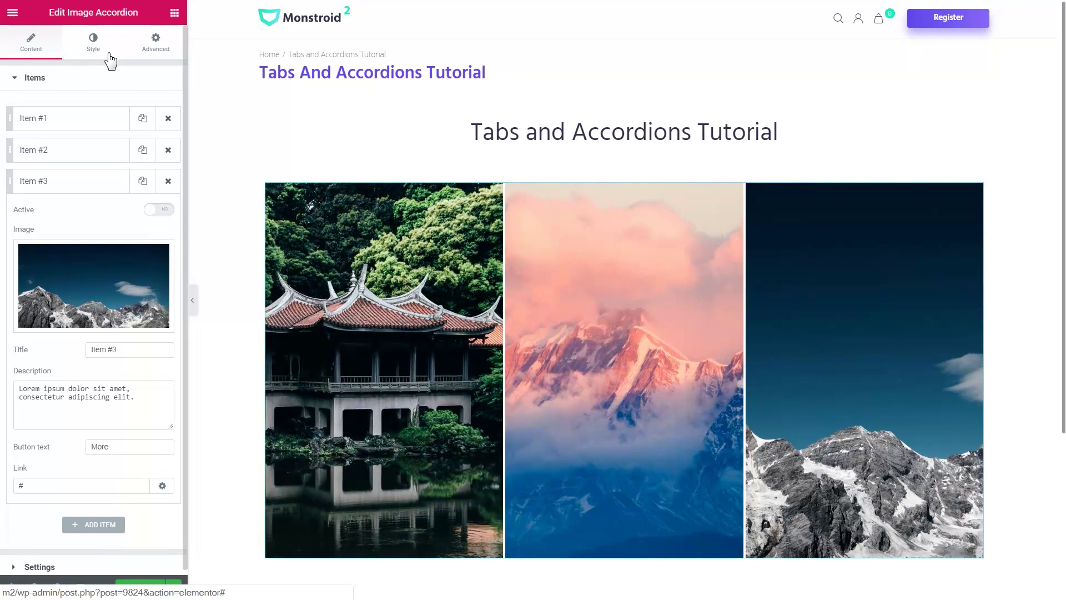
pyautogui.click(61, 120)
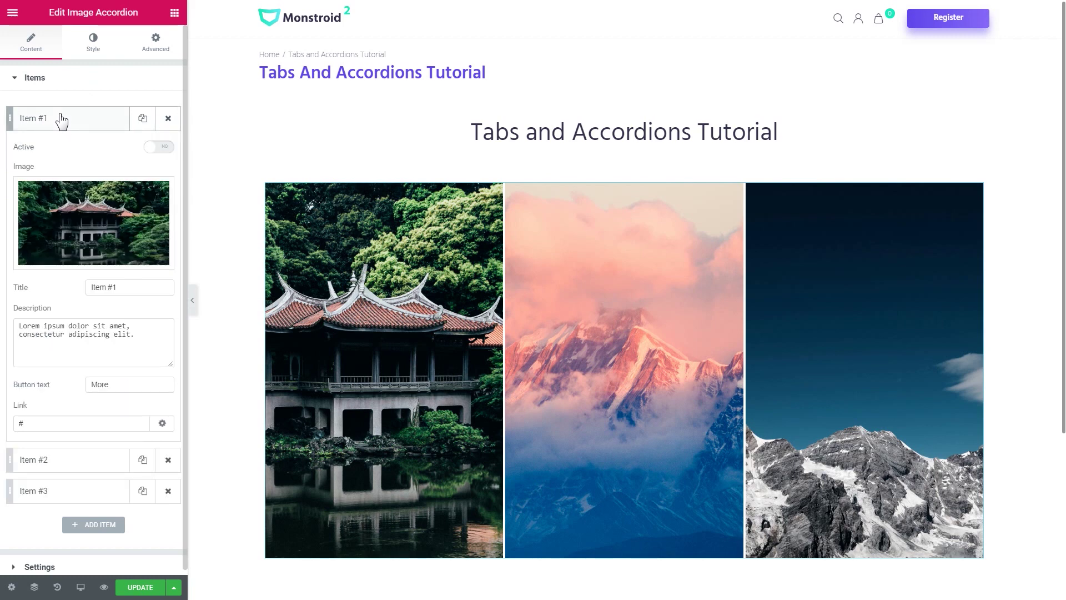
pyautogui.click(151, 147)
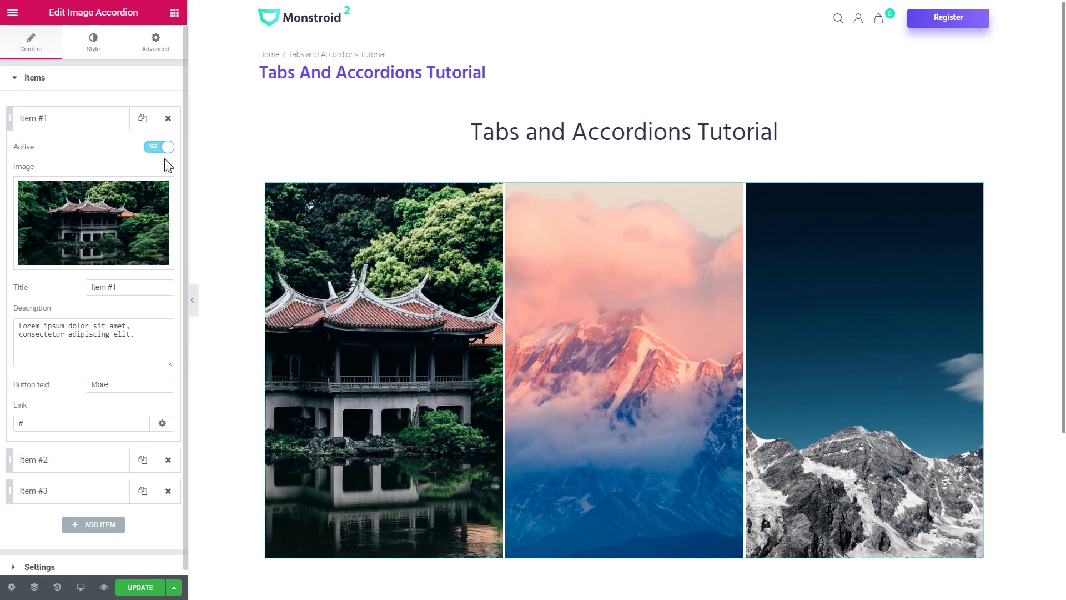
pyautogui.click(155, 151)
pyautogui.moveTo(384, 369)
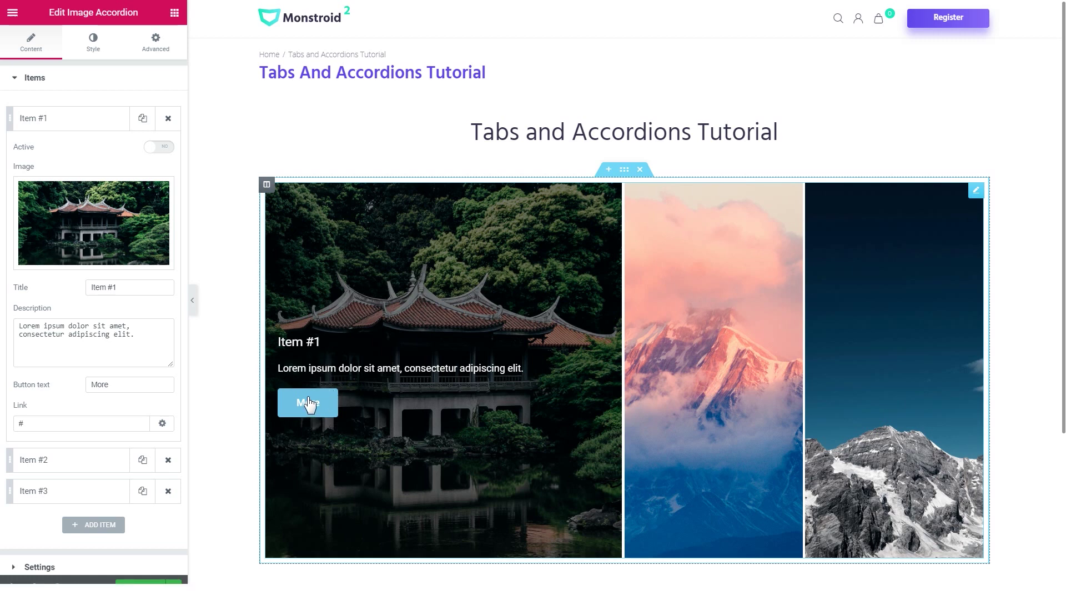
pyautogui.click(162, 423)
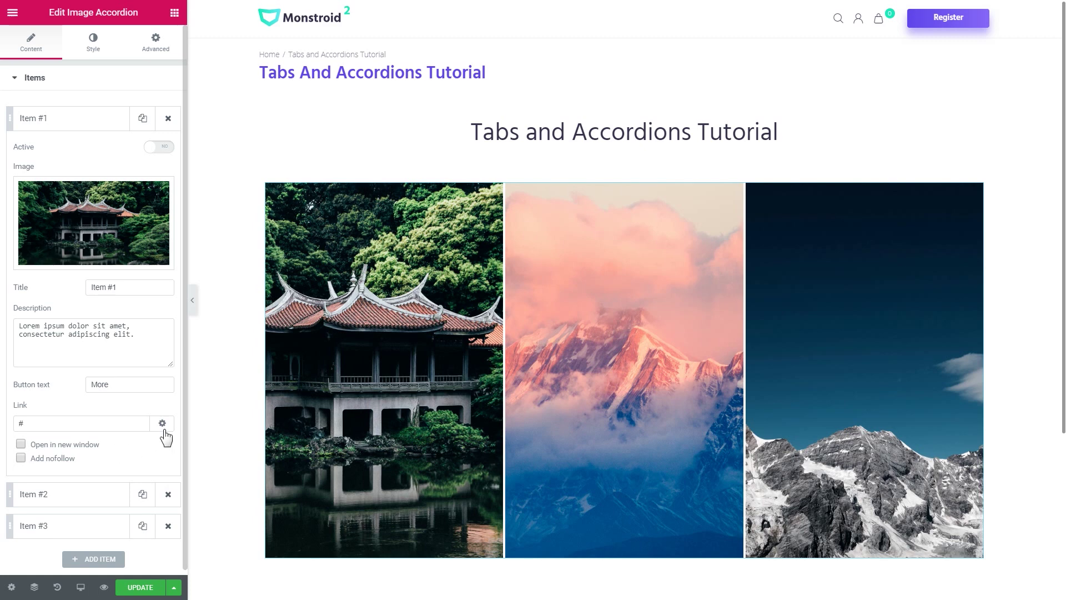
pyautogui.click(162, 423)
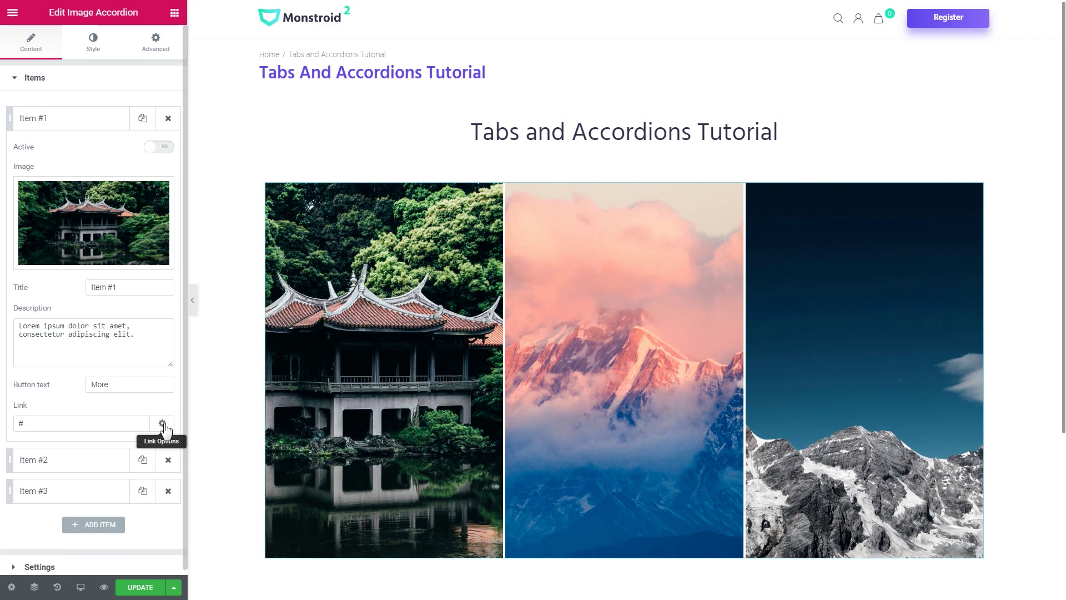
pyautogui.click(78, 126)
# Set the accordion to horizontal orientation, enlarge the active item size, and use Circ easing.
pyautogui.click(65, 256)
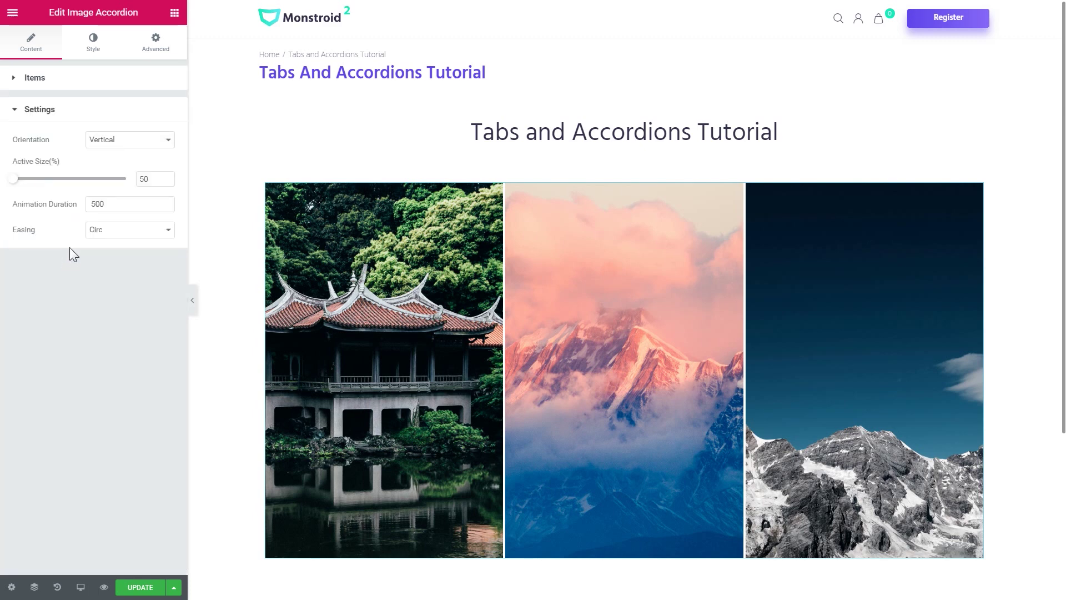
pyautogui.click(124, 142)
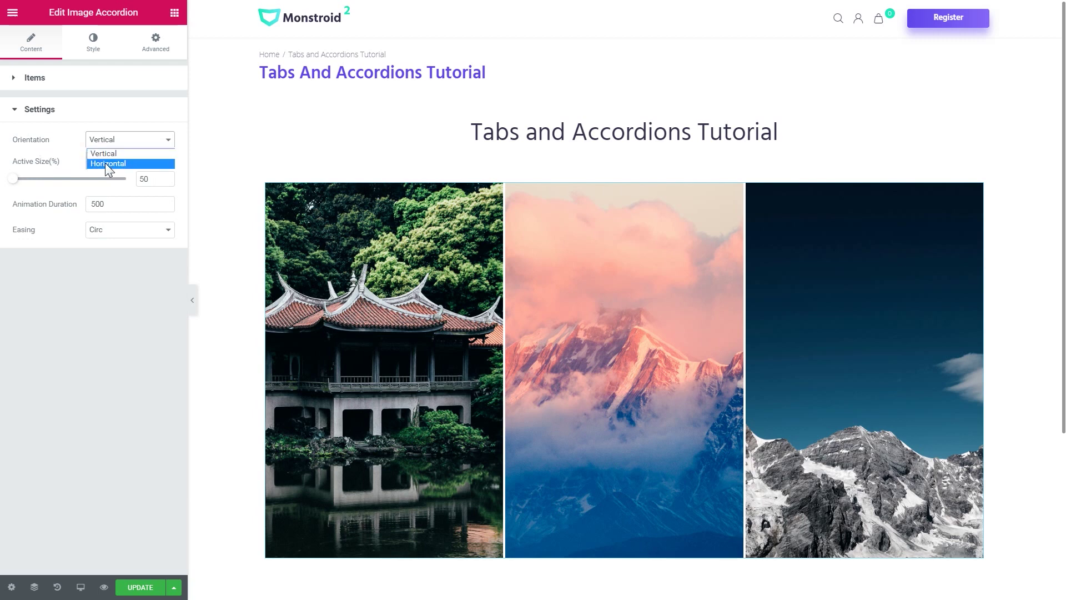
pyautogui.click(106, 164)
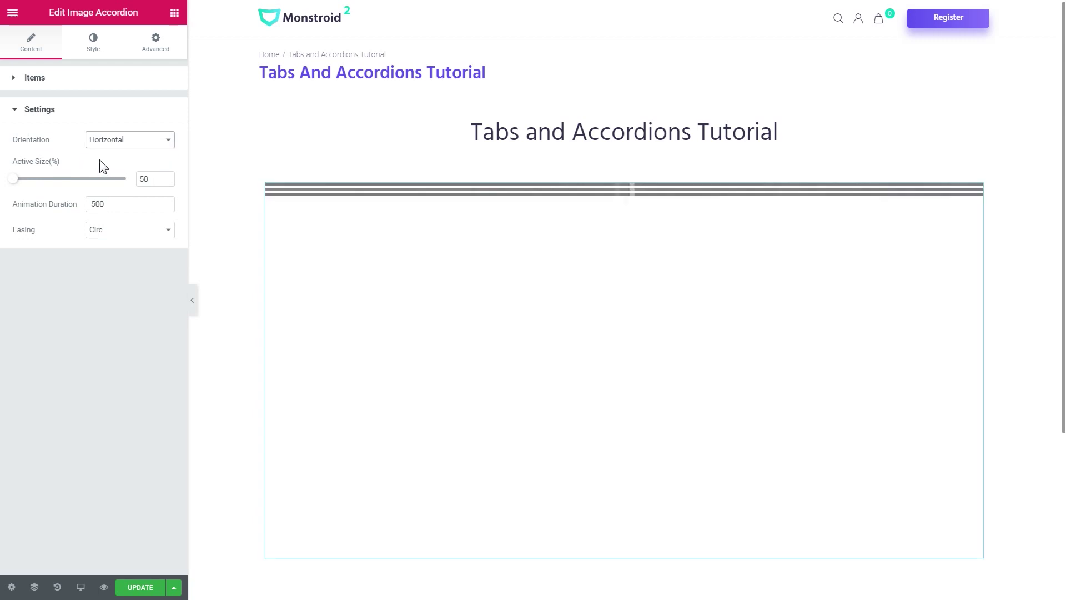
pyautogui.scroll(-2, 475, 228)
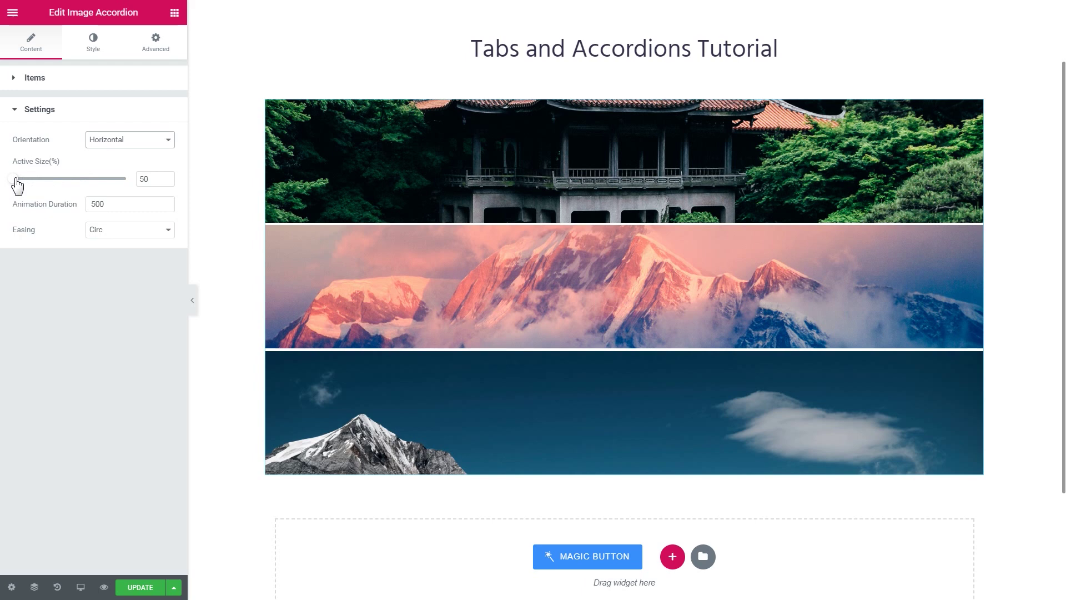
pyautogui.moveTo(17, 180); pyautogui.dragTo(81, 184)
pyautogui.click(98, 233)
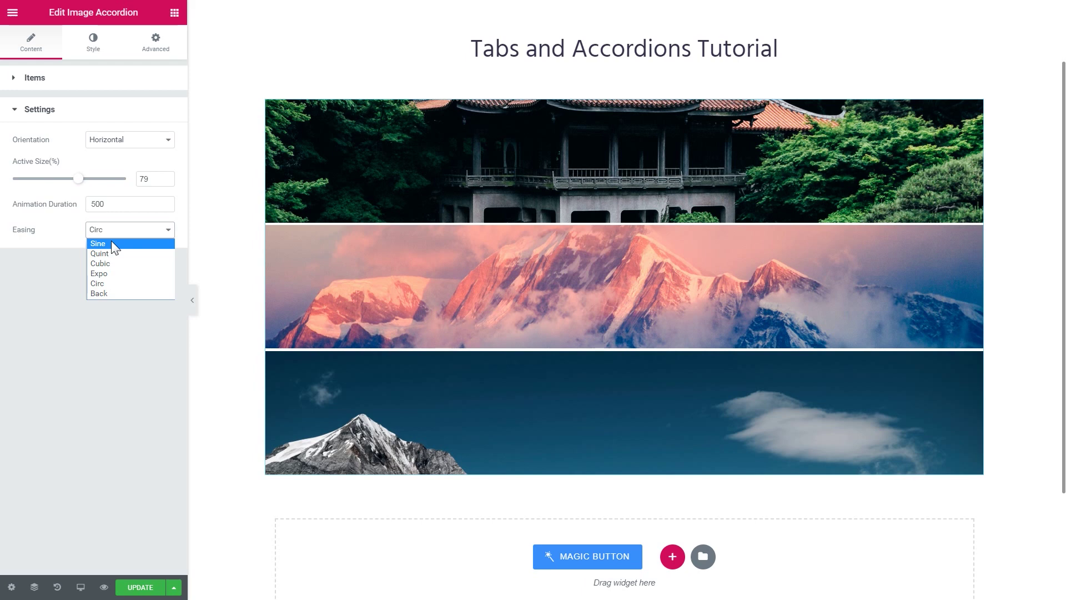
pyautogui.click(55, 231)
pyautogui.moveTo(624, 412)
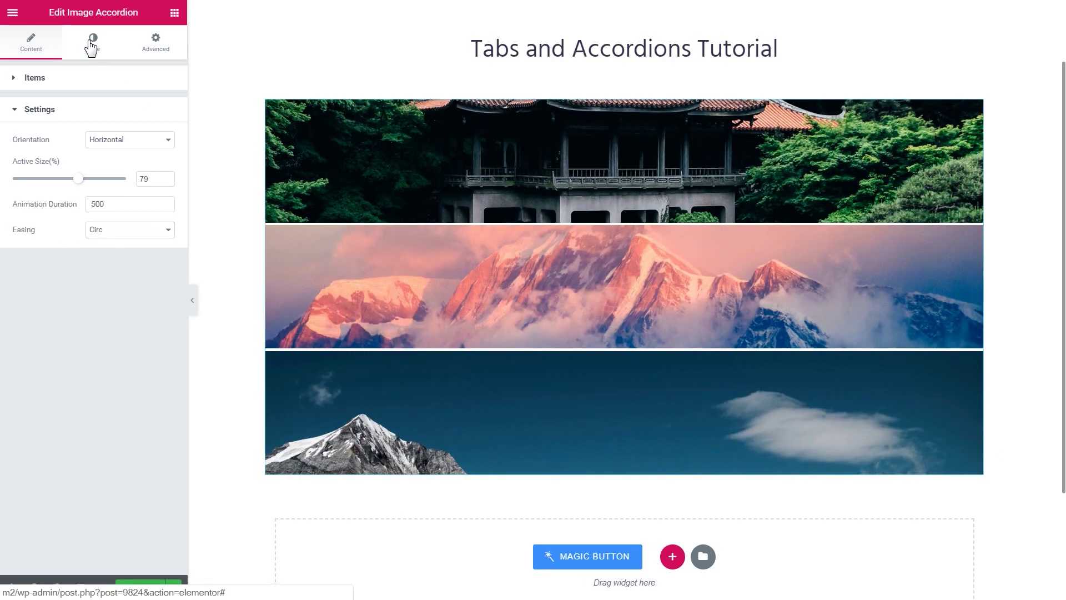
pyautogui.click(92, 44)
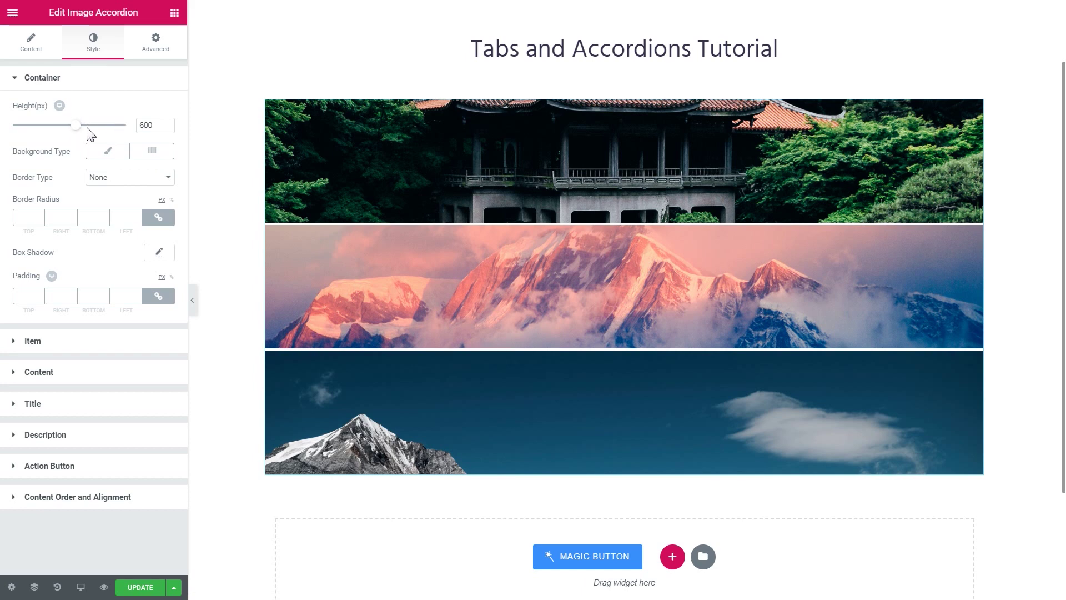
# Set the container height to 500 px and a linked 10 px border radius.
pyautogui.click(144, 125)
pyautogui.press('BackSpace')
pyautogui.write('5')
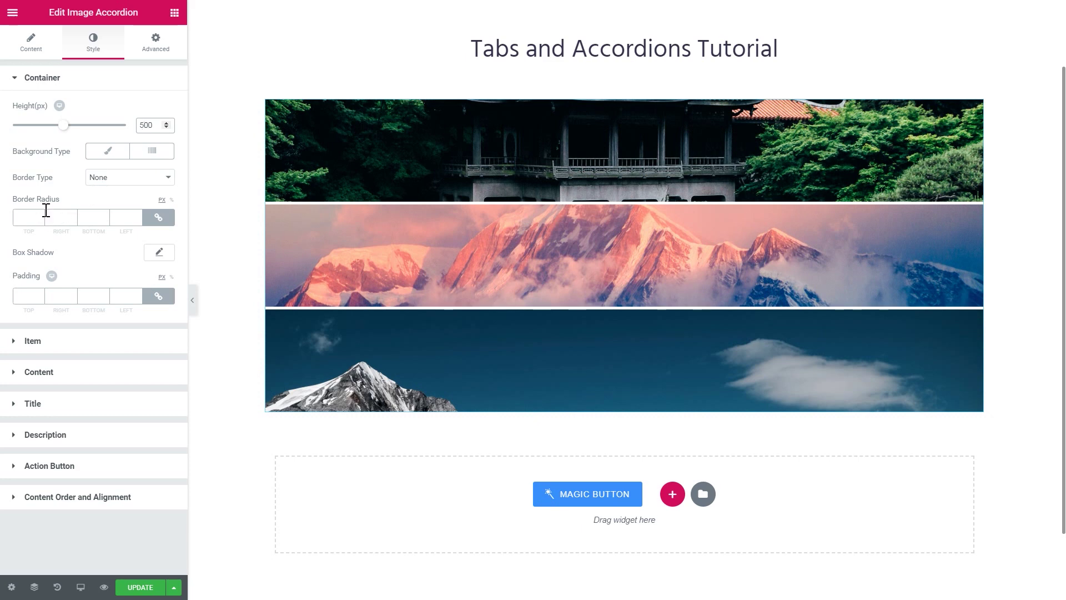
pyautogui.click(24, 217)
pyautogui.write('10')
# Set Item Gutter to 0 in the Item style section, then collapse the style sections.
pyautogui.click(66, 77)
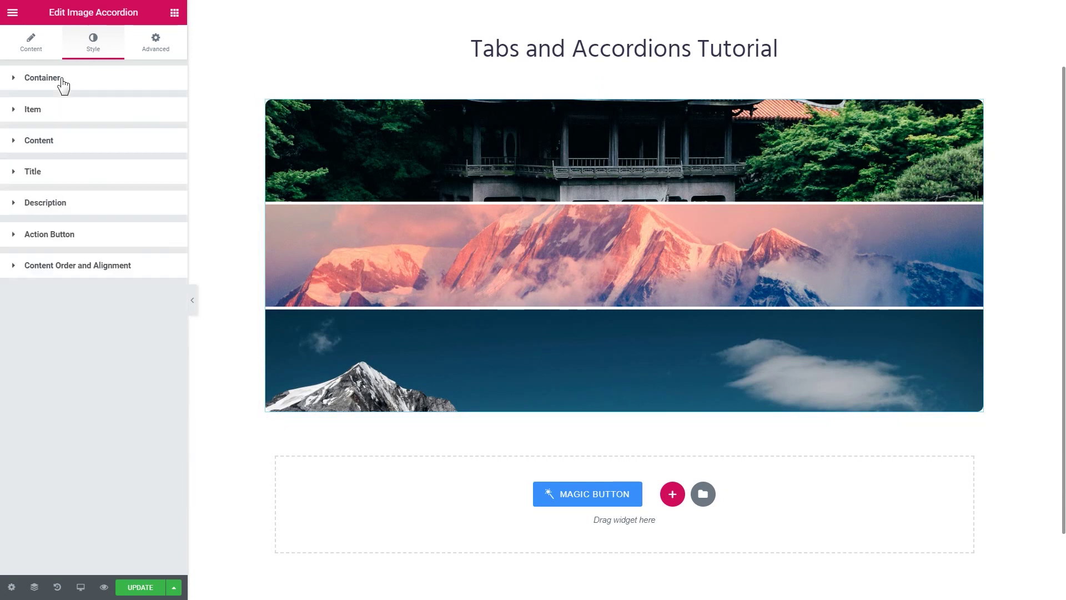
pyautogui.click(53, 116)
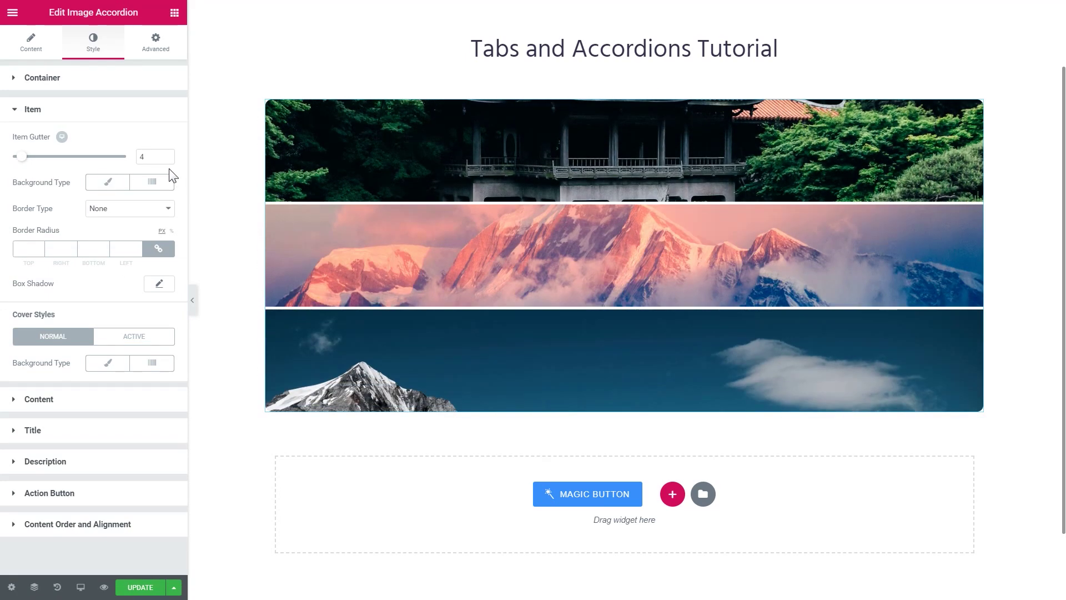
pyautogui.click(146, 157)
pyautogui.press('BackSpace')
pyautogui.write('0')
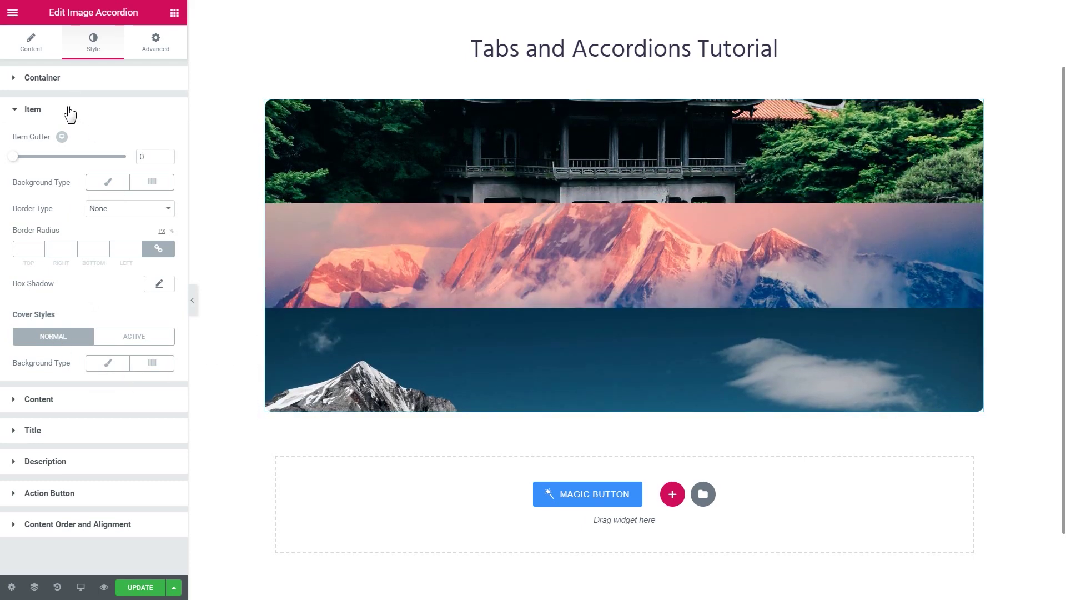
pyautogui.click(66, 111)
pyautogui.click(49, 142)
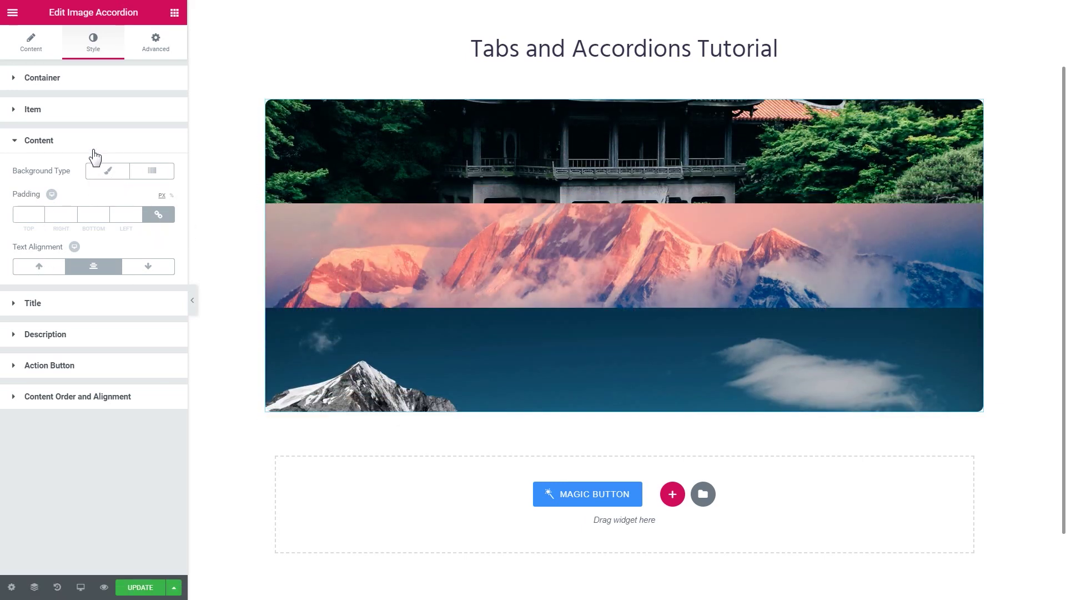
pyautogui.click(90, 147)
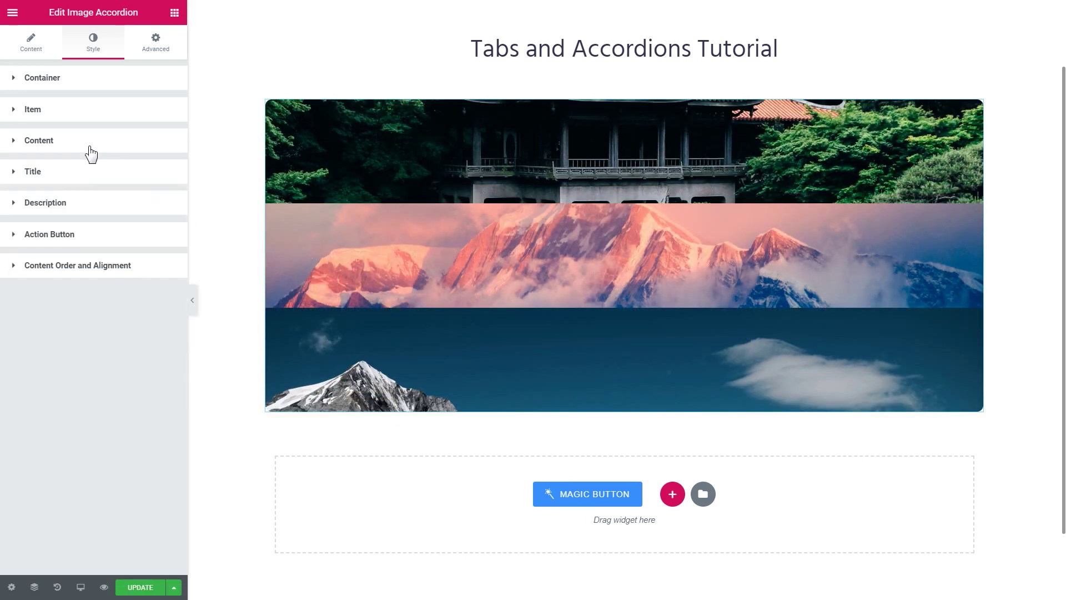
# Give the action buttons an orange background and white text in Style > Action Button.
pyautogui.click(54, 181)
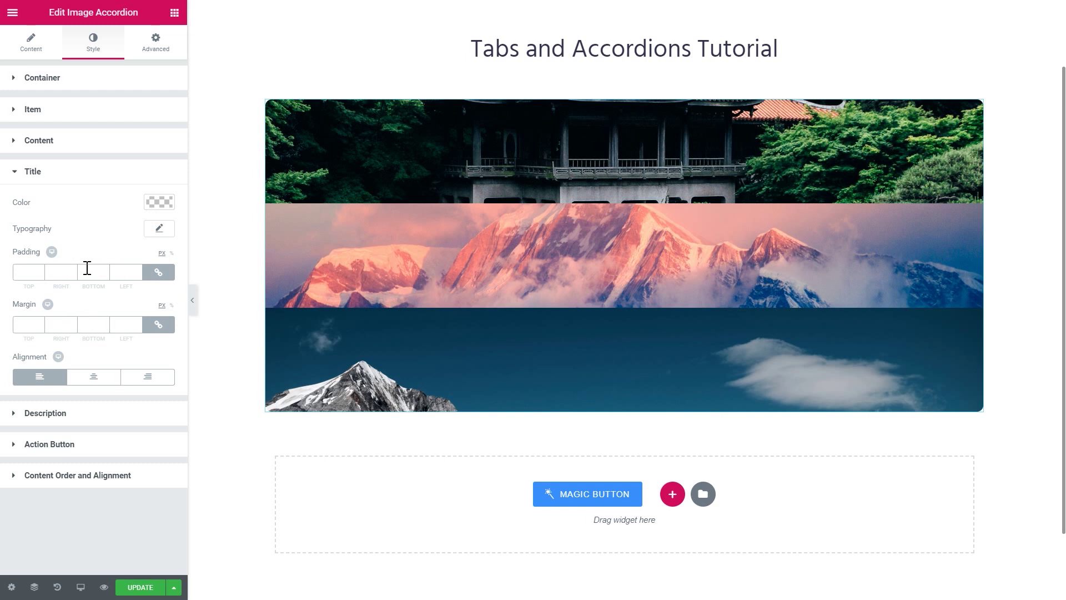
pyautogui.click(92, 187)
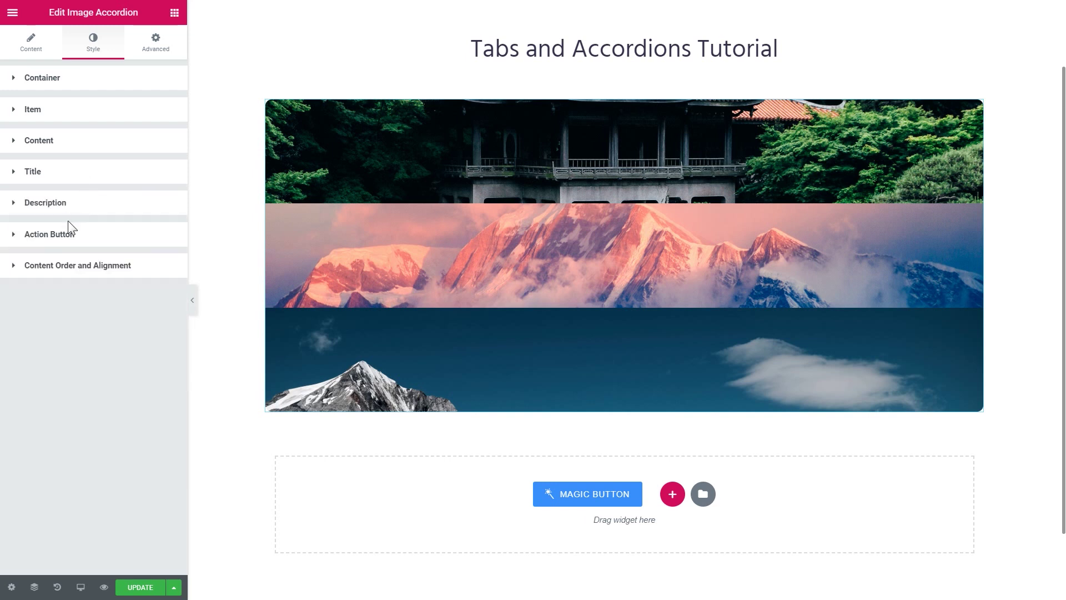
pyautogui.click(69, 235)
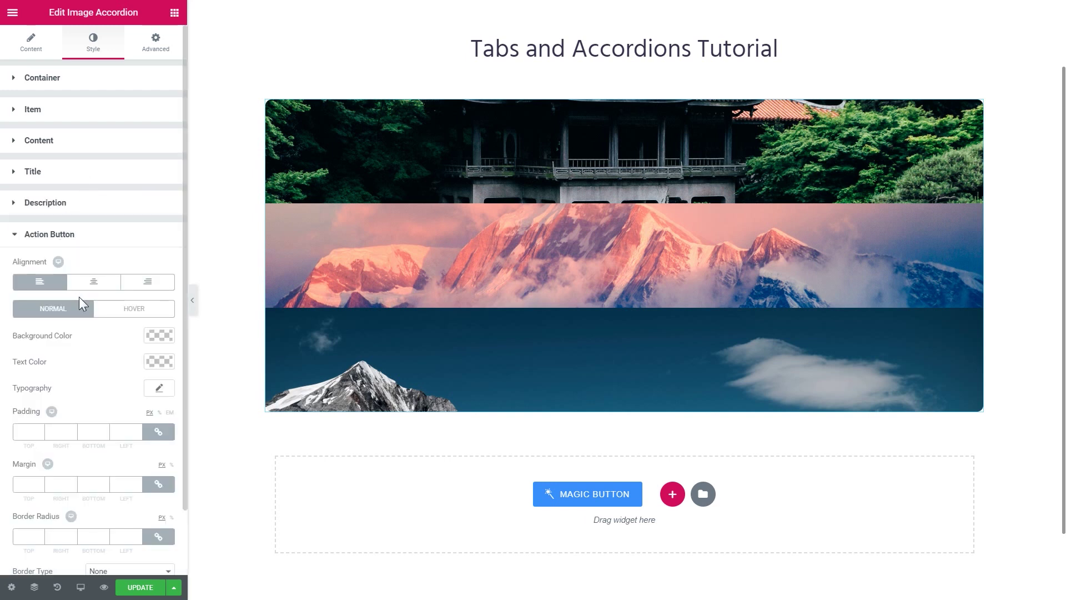
pyautogui.scroll(-2, 79, 299)
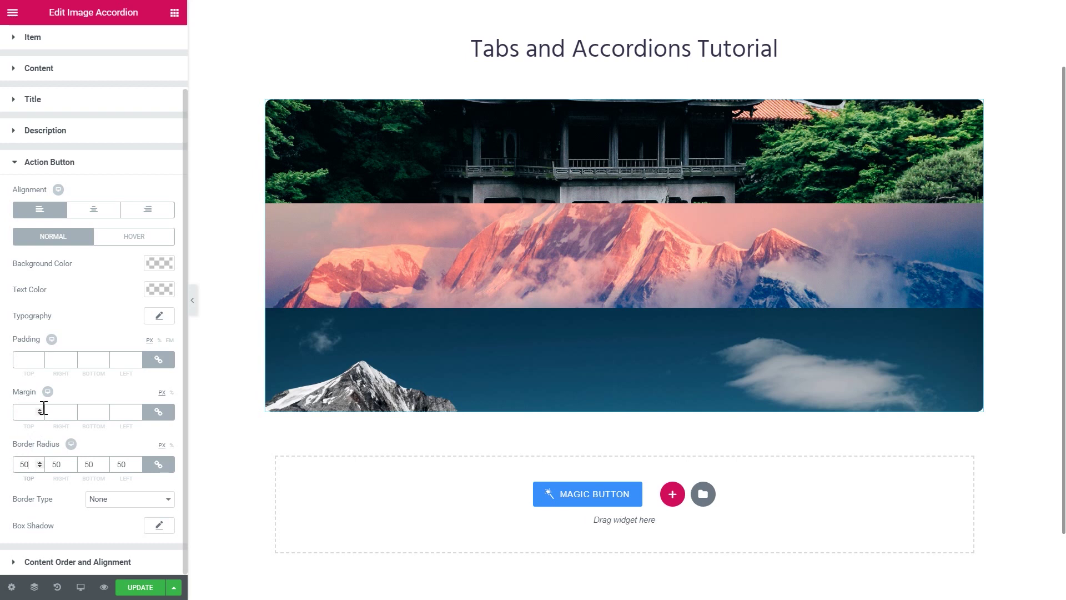
pyautogui.click(159, 263)
pyautogui.click(108, 410)
pyautogui.click(372, 318)
pyautogui.moveTo(373, 325)
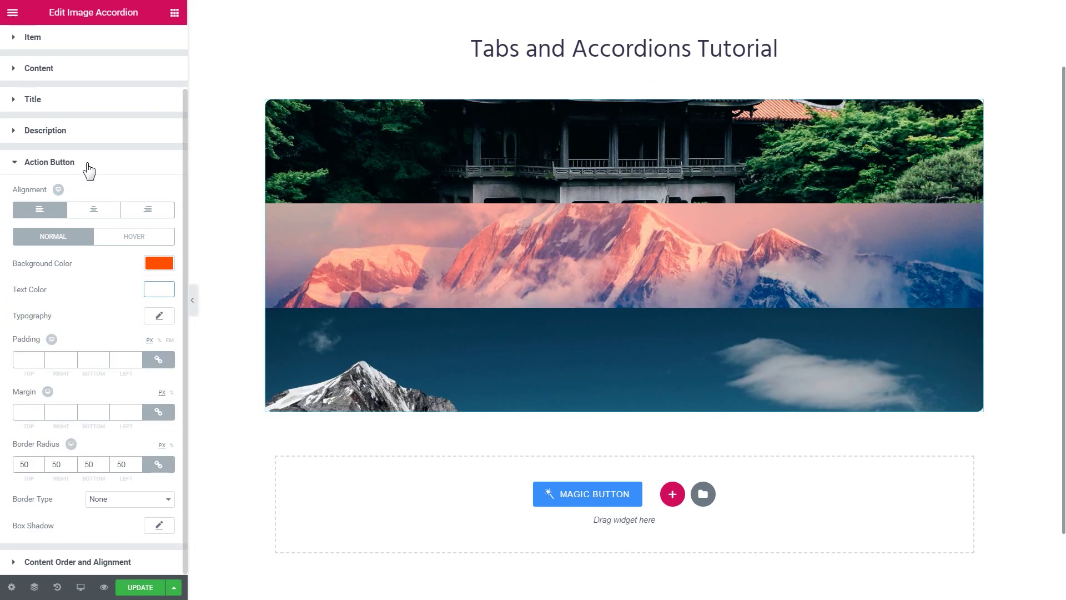
pyautogui.click(84, 162)
pyautogui.click(45, 266)
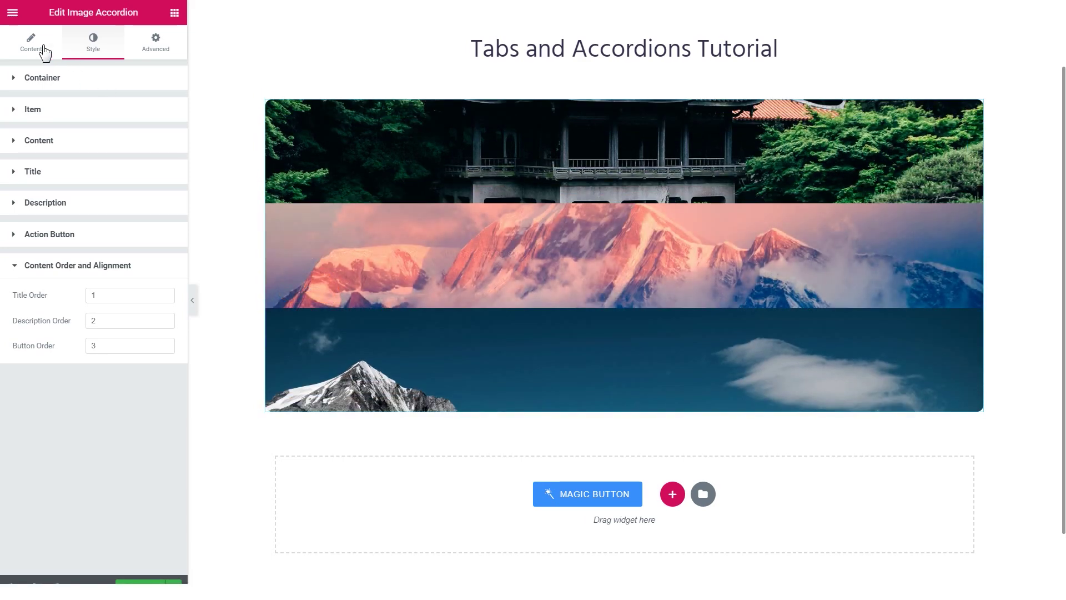
# Expand and collapse Item #1 in the Content tab, then hide the panel to preview.
pyautogui.click(40, 49)
pyautogui.click(56, 121)
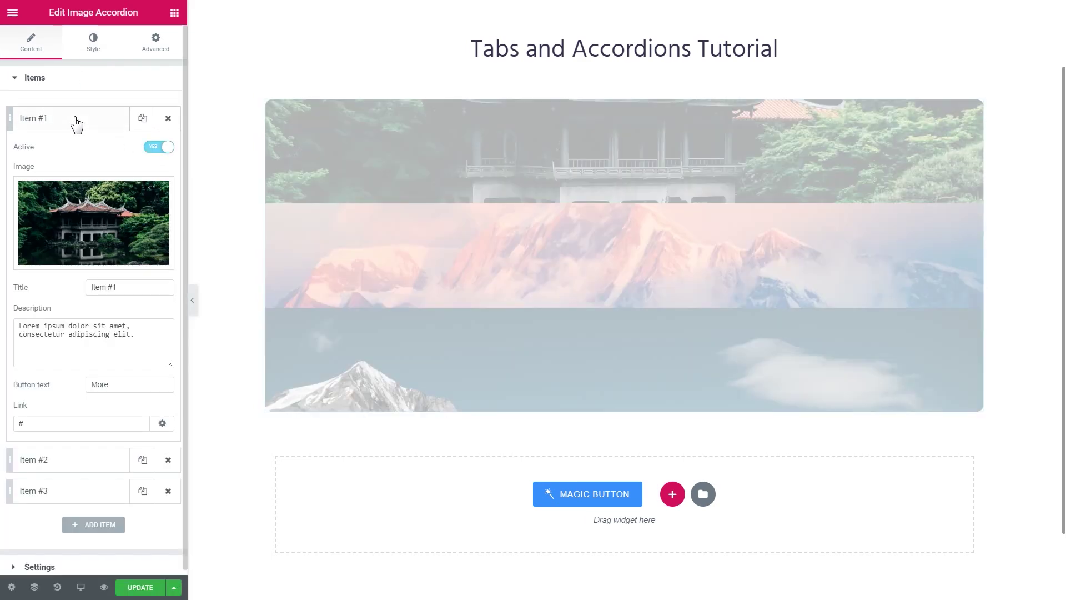
pyautogui.click(72, 118)
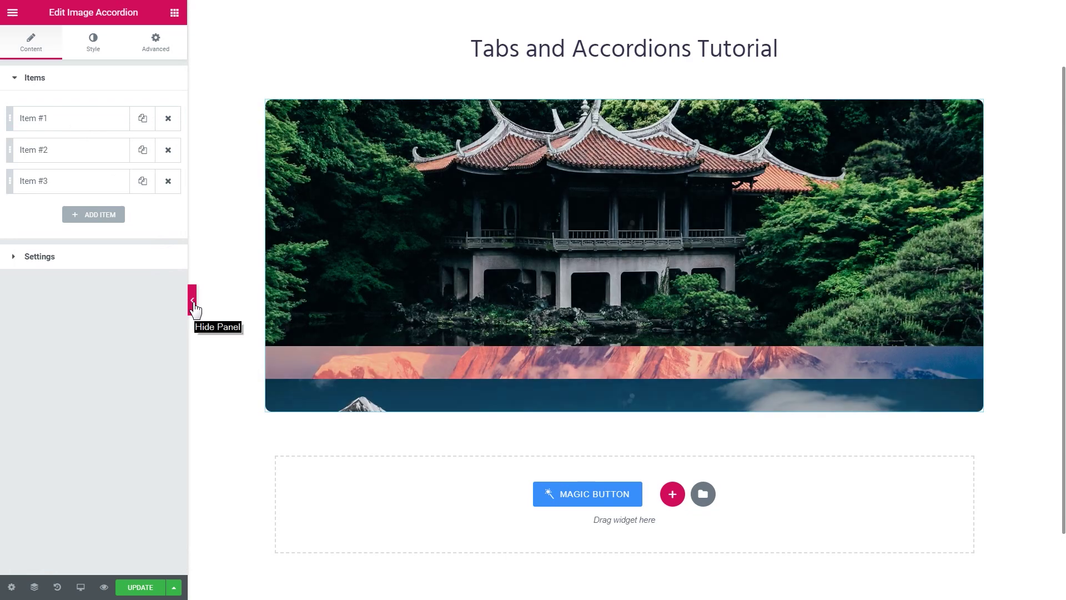
pyautogui.click(192, 301)
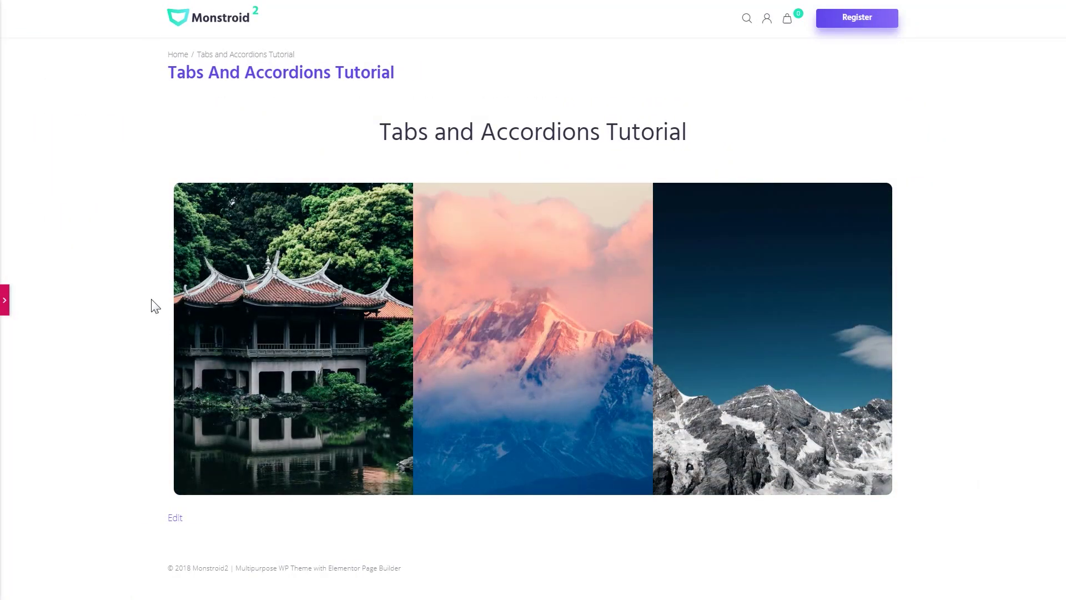